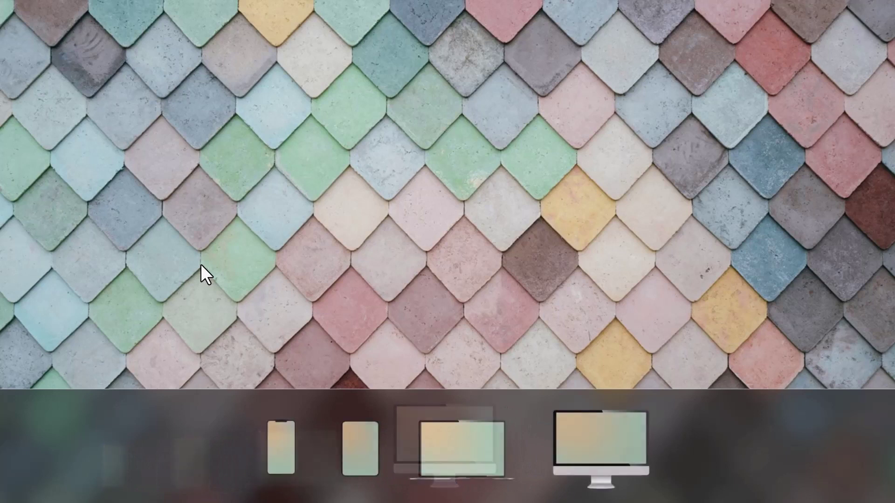
Step: Exit the device-carousel slide show and return to Normal editing view
key("Escape")
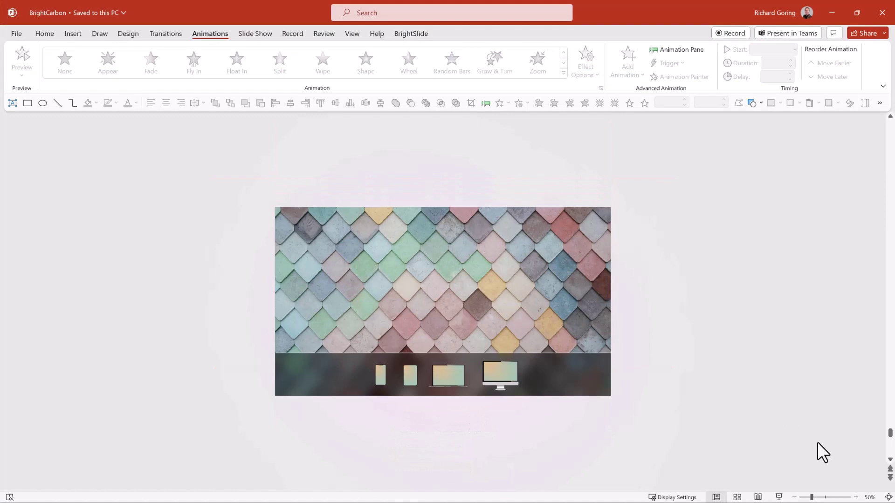
Step: Fit the slide to the window and duplicate slide 107 as slide 108
left_click(888, 497)
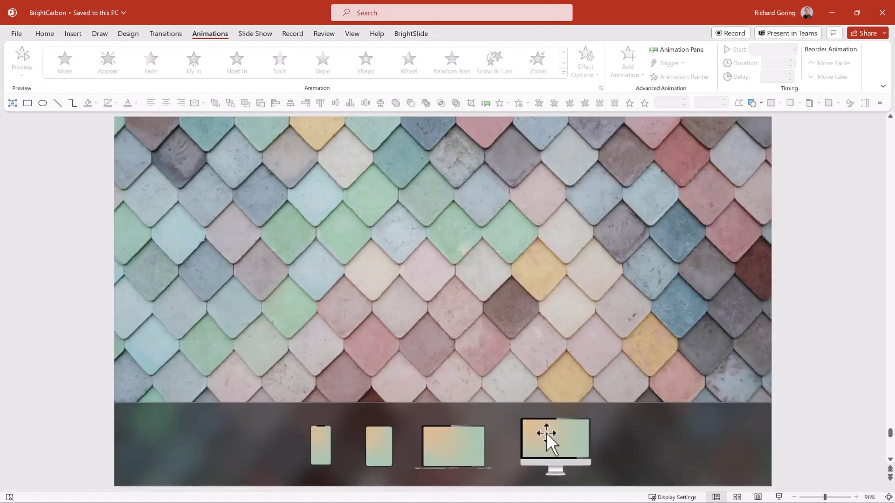
left_click(716, 497)
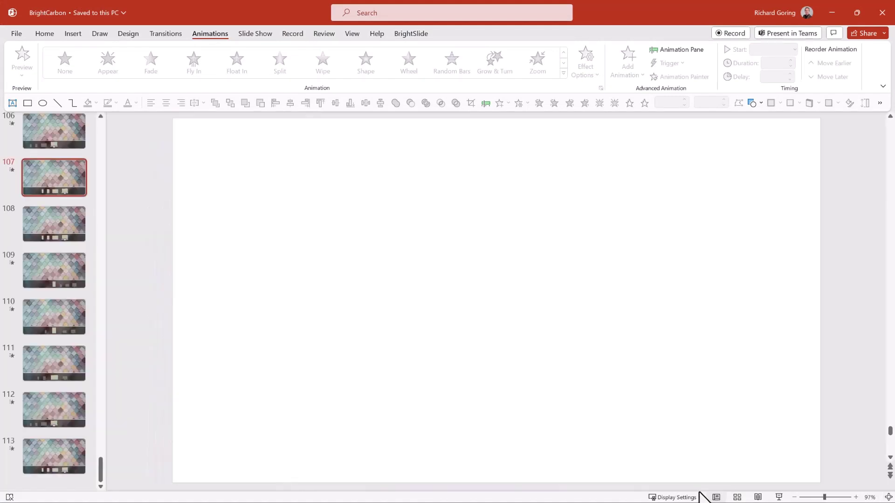
left_click(377, 441)
left_click(434, 441)
left_click(493, 444)
left_click(600, 439)
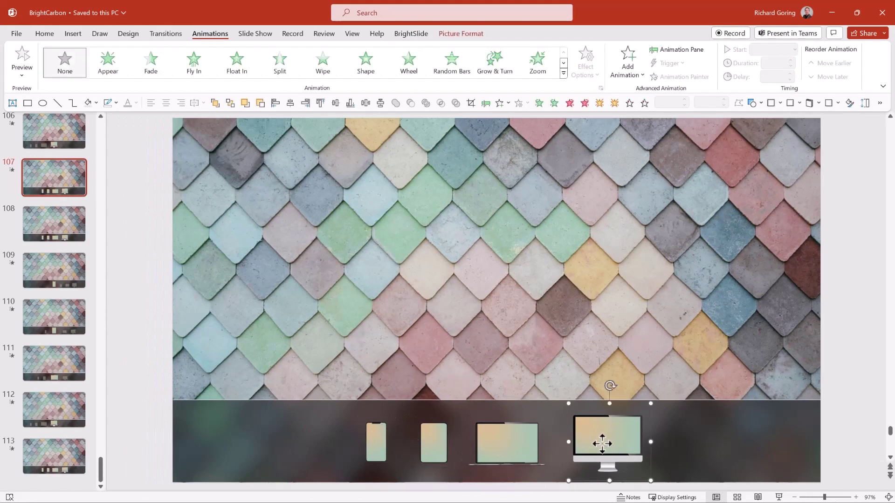
left_click(49, 177)
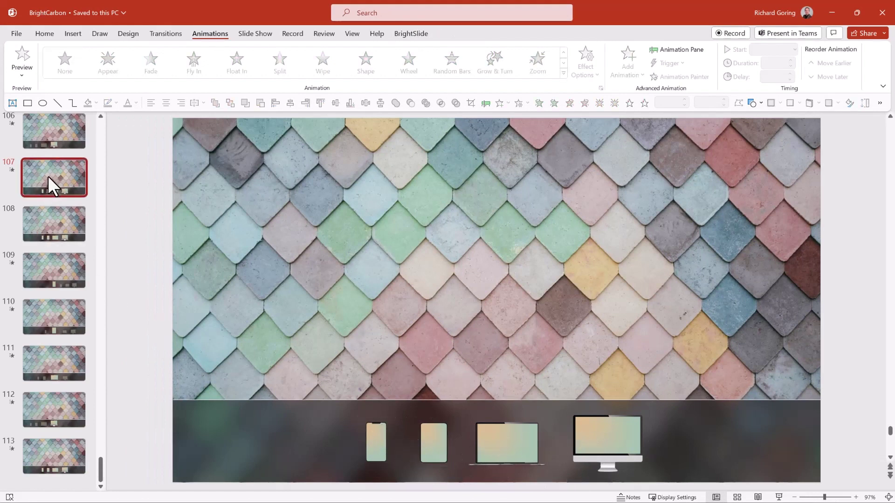
key("ctrl+d")
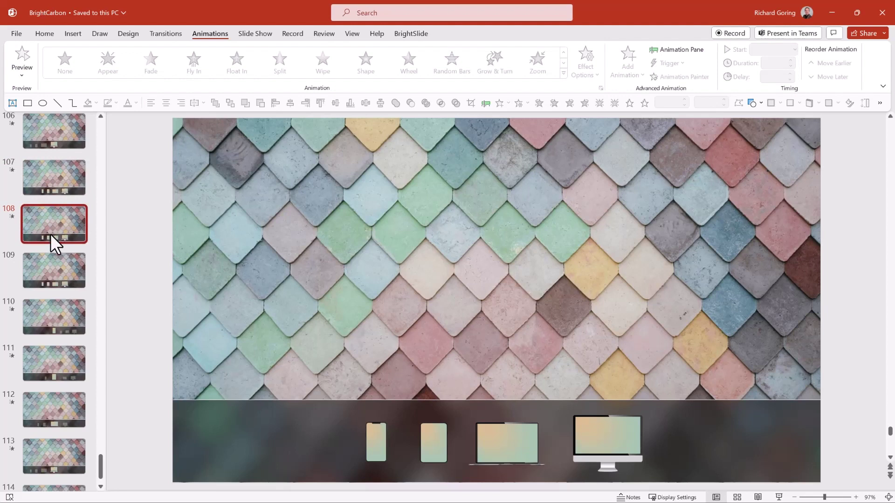
Step: On slide 108, move the tablet, laptop and monitor images right along the bottom bar
left_click(577, 433)
left_click(524, 438, "shift")
left_click(431, 440, "shift")
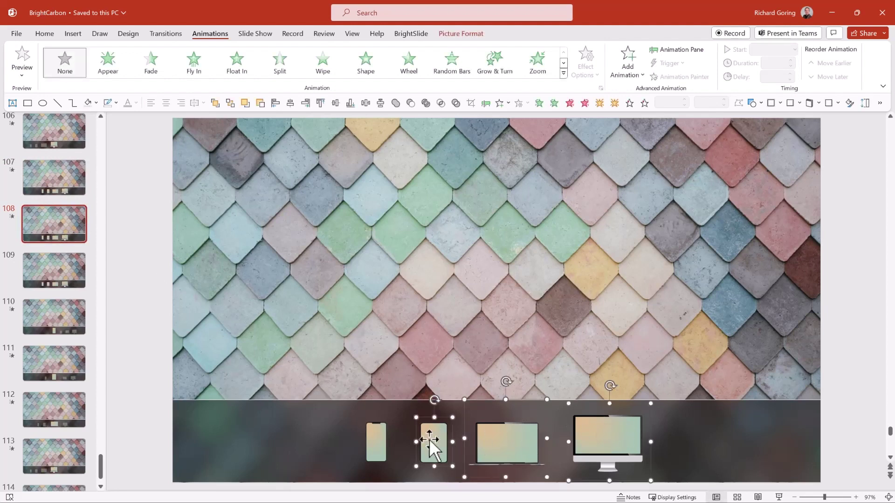
left_click_drag(429, 439, 602, 423)
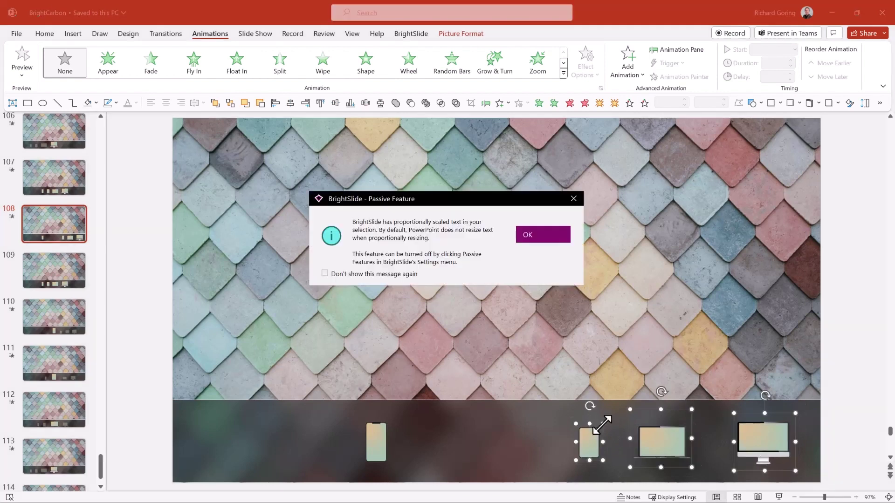
left_click(551, 236)
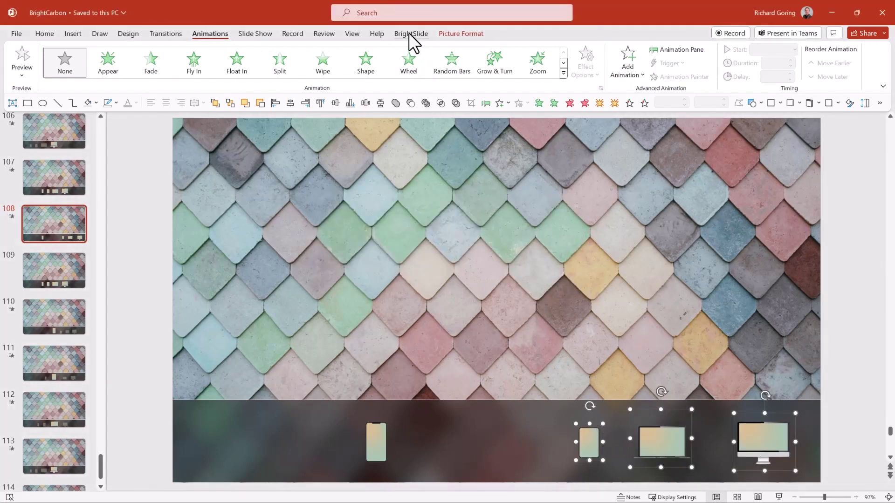
left_click(450, 34)
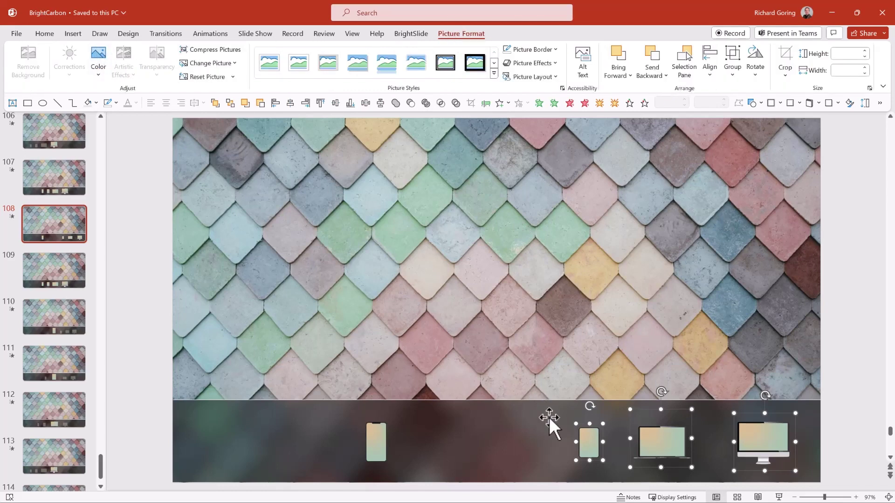
Step: Apply the Blur artistic effect to the tablet, laptop and monitor images
left_click(589, 440)
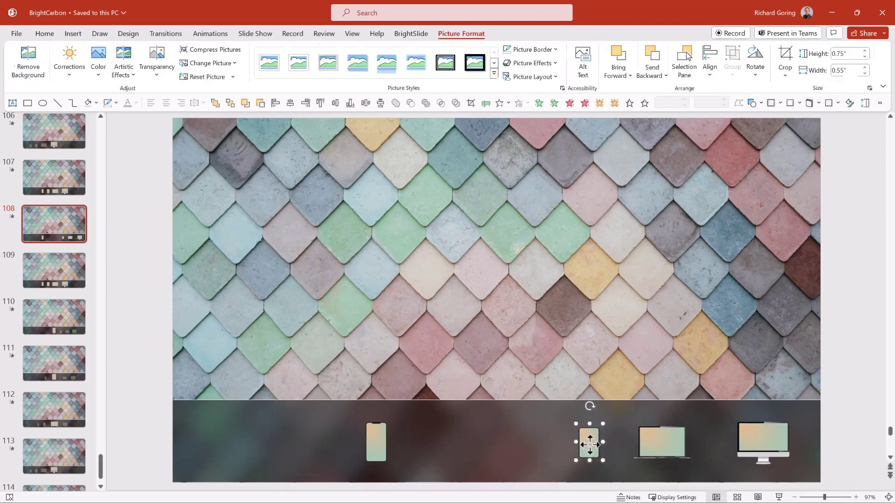
left_click(126, 72)
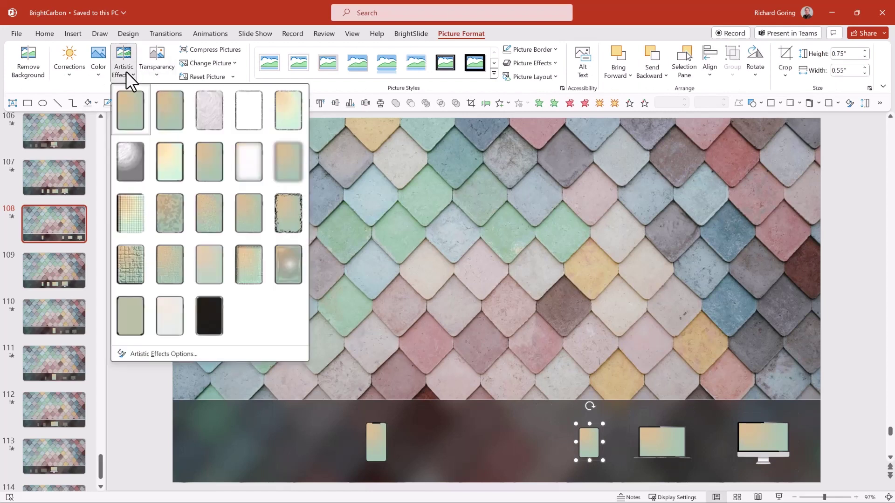
left_click(282, 156)
left_click(666, 445)
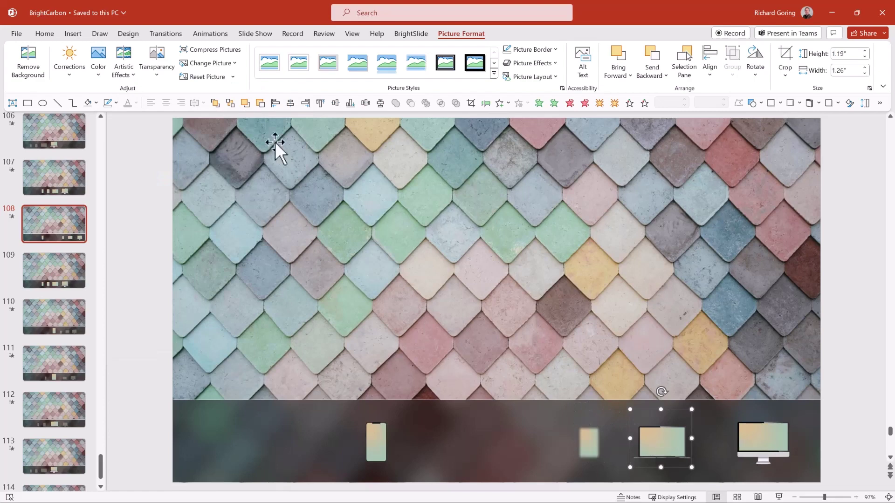
left_click(124, 71)
left_click(283, 156)
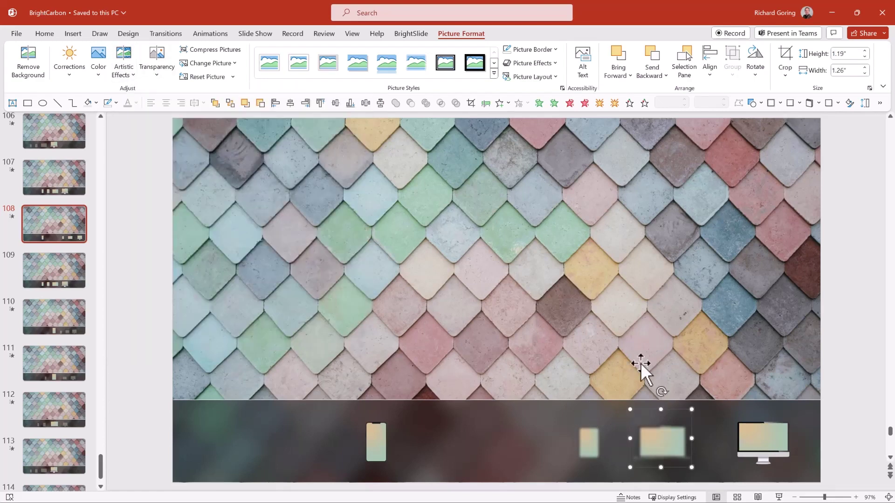
left_click(762, 431)
left_click(124, 71)
left_click(283, 156)
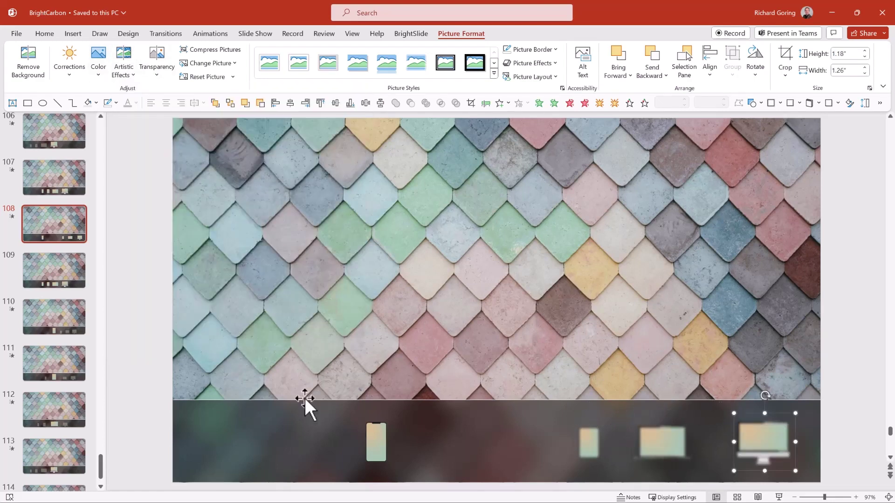
Step: Centre the enlarged phone in the bar and shift the three blurred devices slightly left
left_click(367, 428)
left_click_drag(376, 443, 521, 405)
left_click(290, 103)
left_click(539, 231)
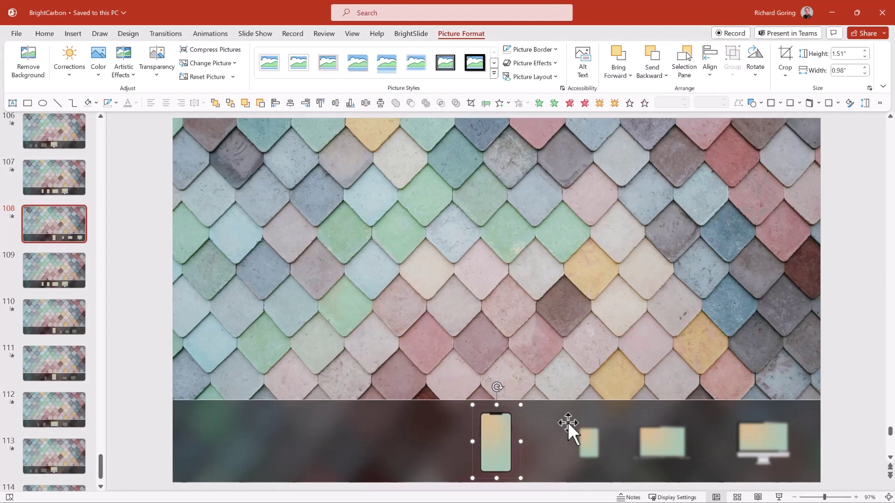
left_click(588, 441)
left_click(675, 440, "shift")
left_click(751, 440, "shift")
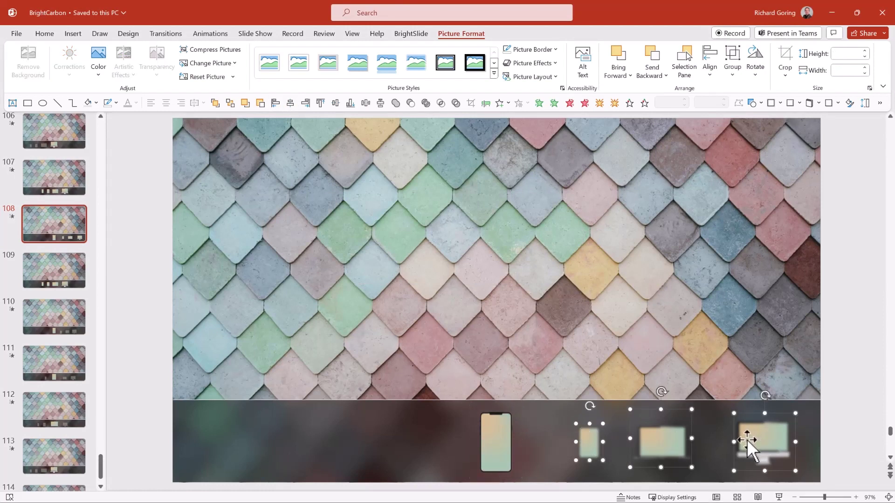
left_click_drag(747, 440, 727, 441)
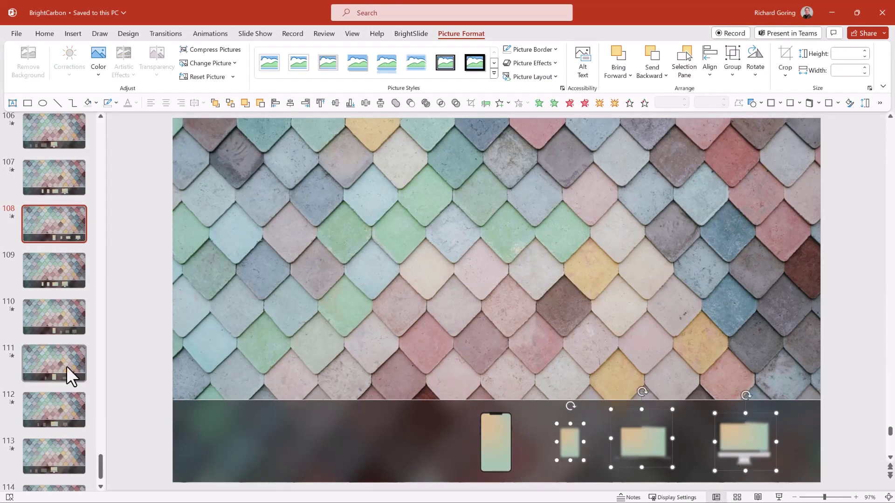
Step: Apply the Morph transition to slide 108, then move to slide 109
left_click(166, 33)
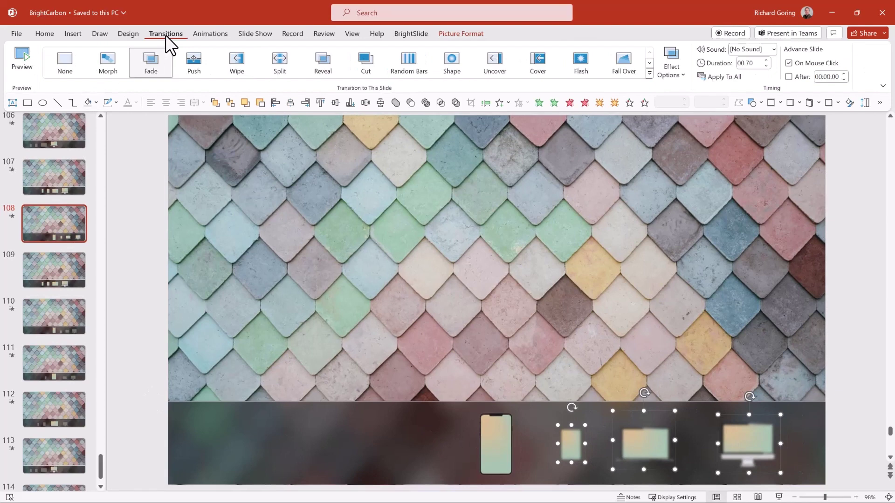
left_click(108, 63)
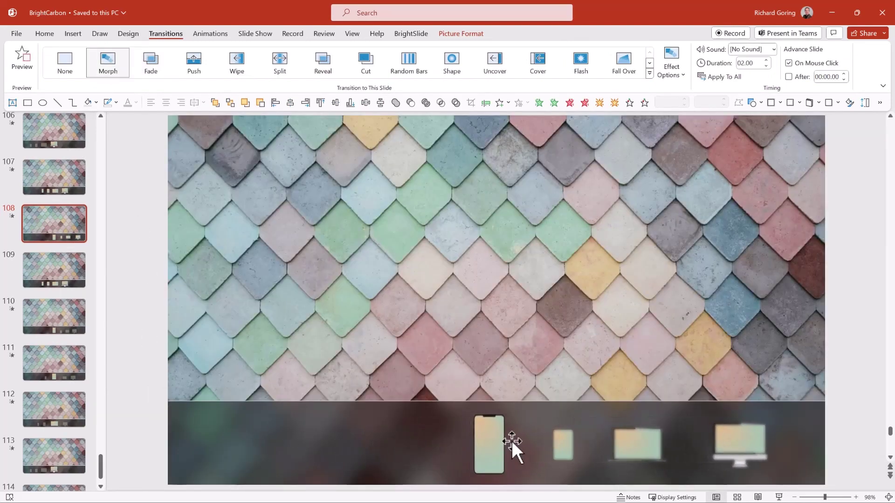
left_click(51, 209)
left_click(82, 284)
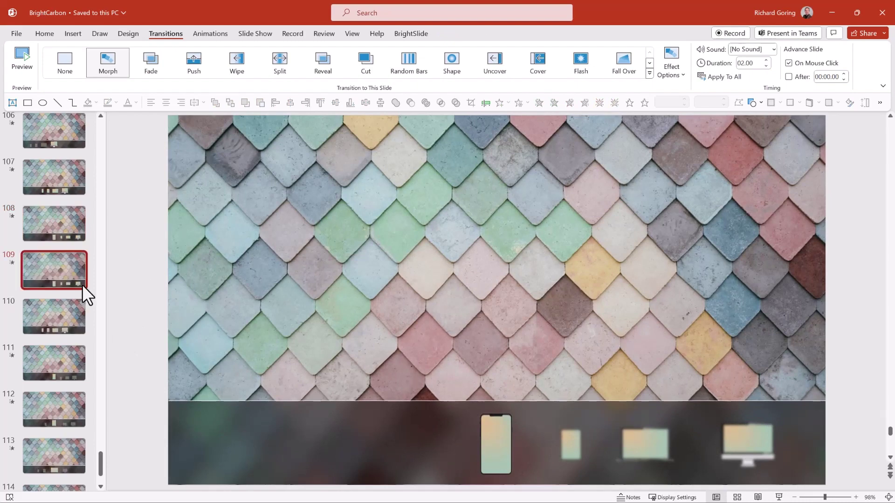
Step: Shrink the phone, shift tablet, laptop and monitor left, and enlarge the tablet centrally
left_click(502, 447)
left_click_drag(512, 413, 420, 445)
left_click(573, 443)
left_click(645, 445, "shift")
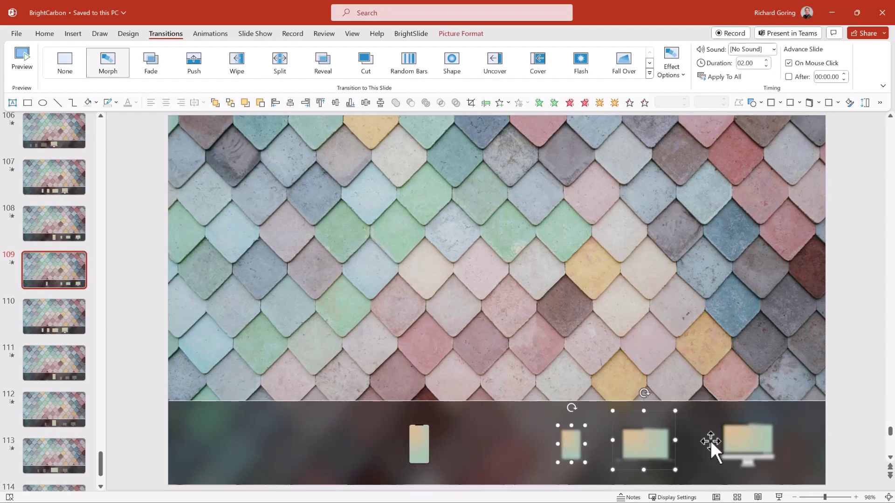
left_click(748, 442, "shift")
left_click_drag(751, 443, 691, 447)
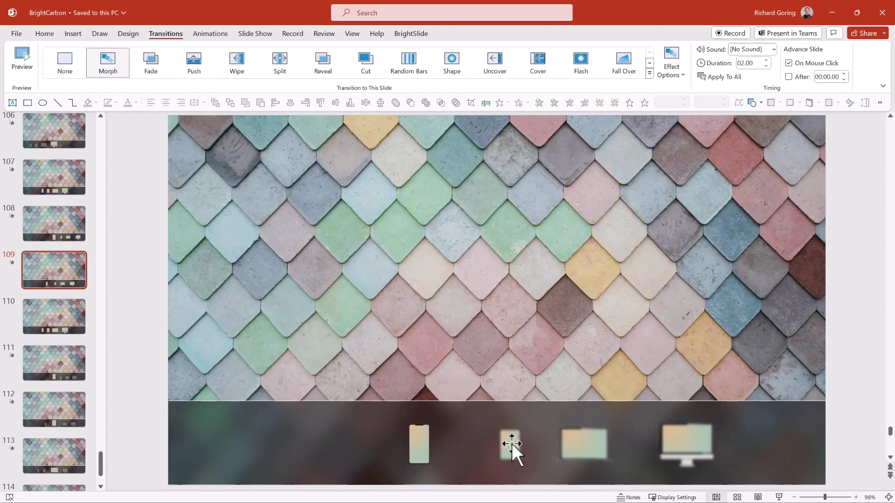
left_click(510, 445)
key("Left")
key("Left")
left_click_drag(511, 425, 521, 409)
Step: Remove the Blur effect from the tablet image by setting Artistic Effects to None
left_click(405, 35)
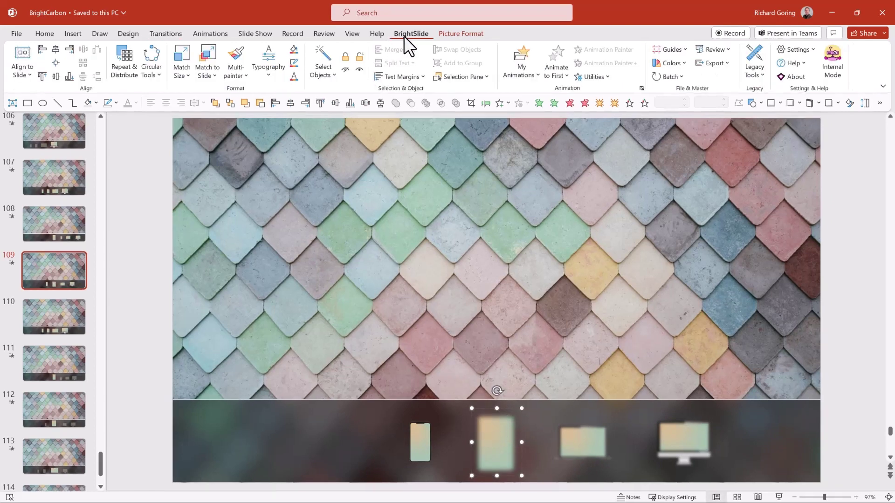
left_click(464, 34)
left_click(121, 74)
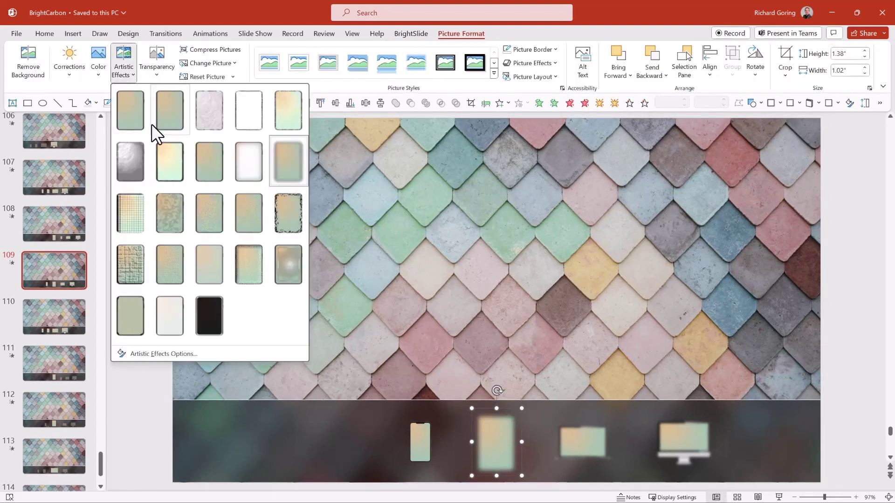
left_click(137, 116)
Step: Blur the phone image and shrink it slightly around its centre
left_click(422, 447)
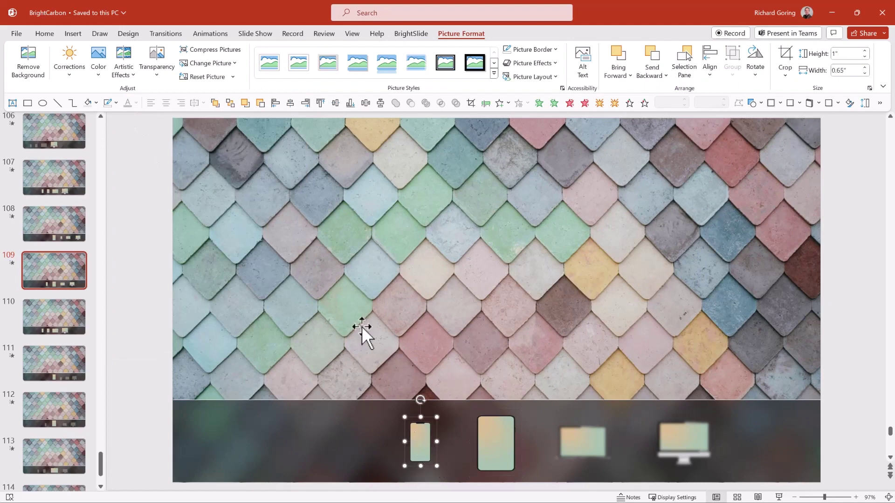
left_click(127, 68)
left_click(239, 130)
left_click_drag(437, 417, 434, 422)
left_click(158, 389)
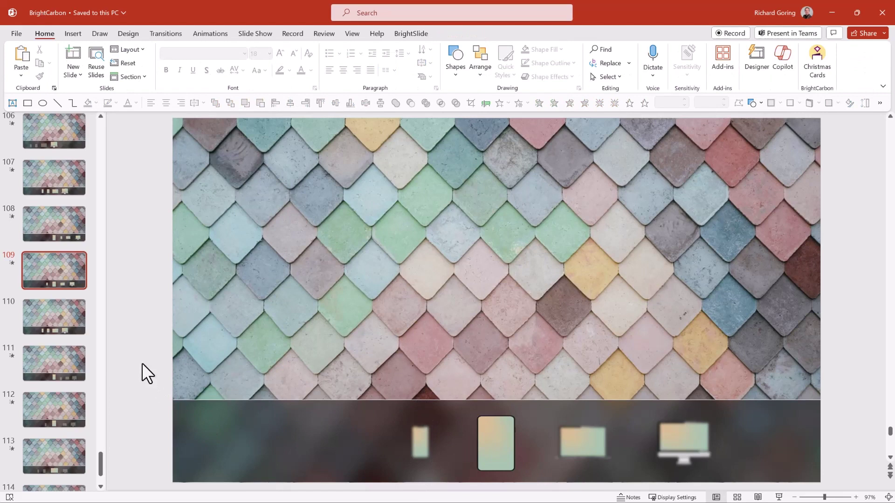
left_click(164, 32)
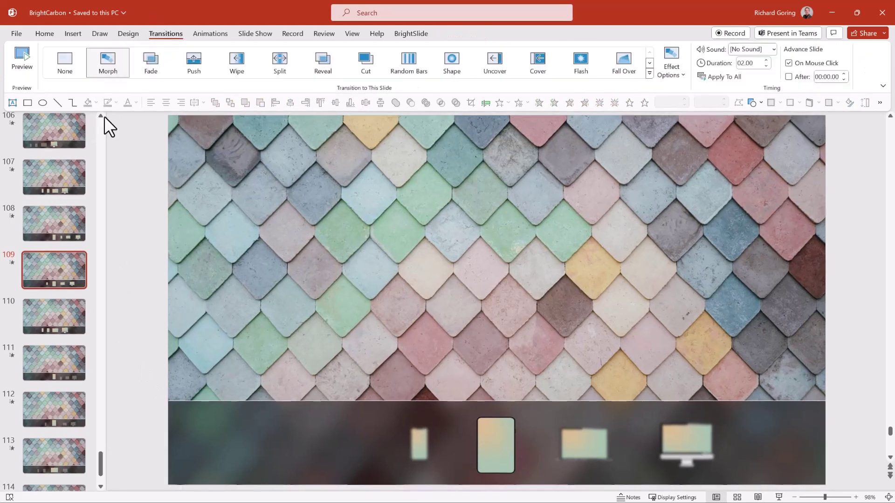
left_click(52, 170)
Step: Play the Morph carousel from slide 107 with Shift+F5, then exit the show
key("shift+F5")
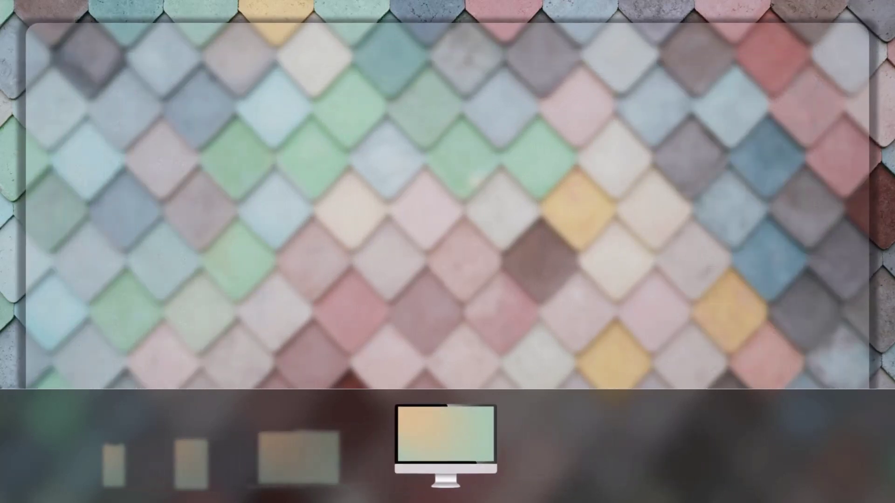
key("Escape")
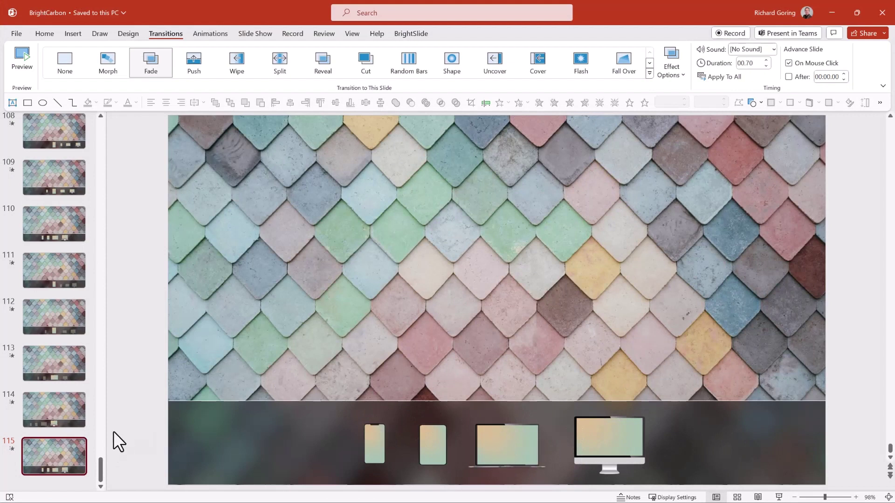
Step: Duplicate the tiled photo, align the copy to the slide top, and send it backward
left_click(255, 243)
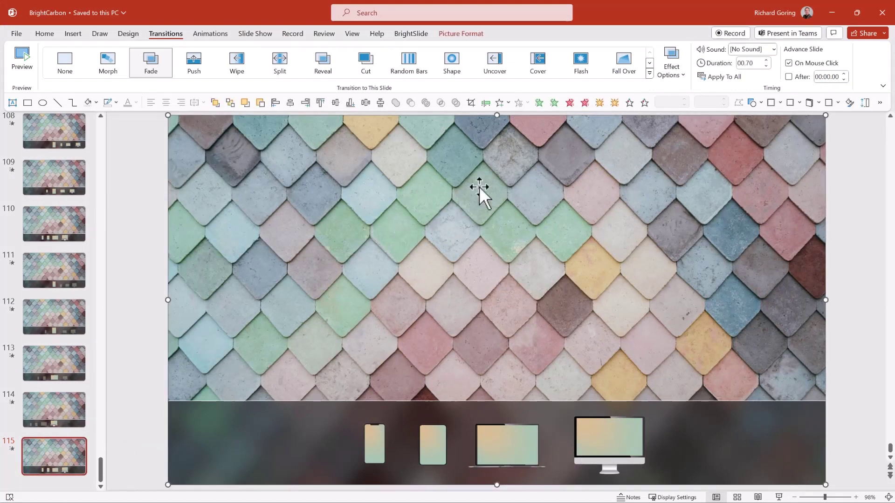
left_click(55, 445)
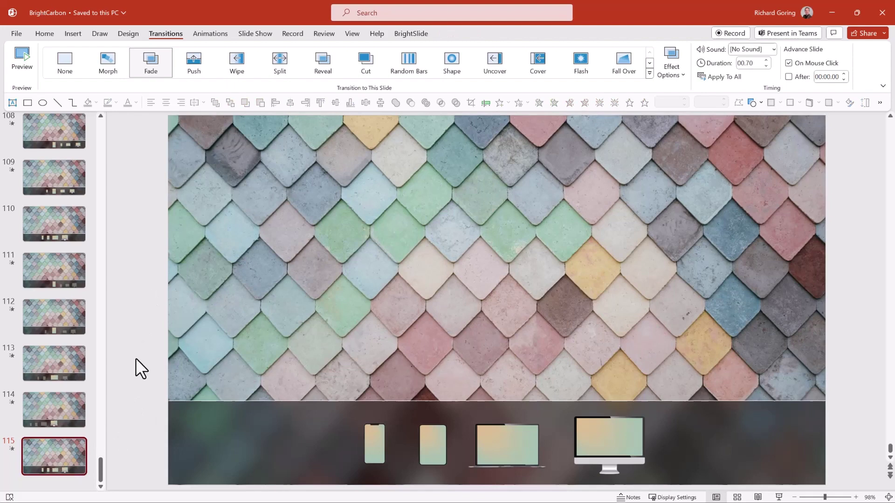
left_click(316, 131)
left_click_drag(217, 152, 296, 215)
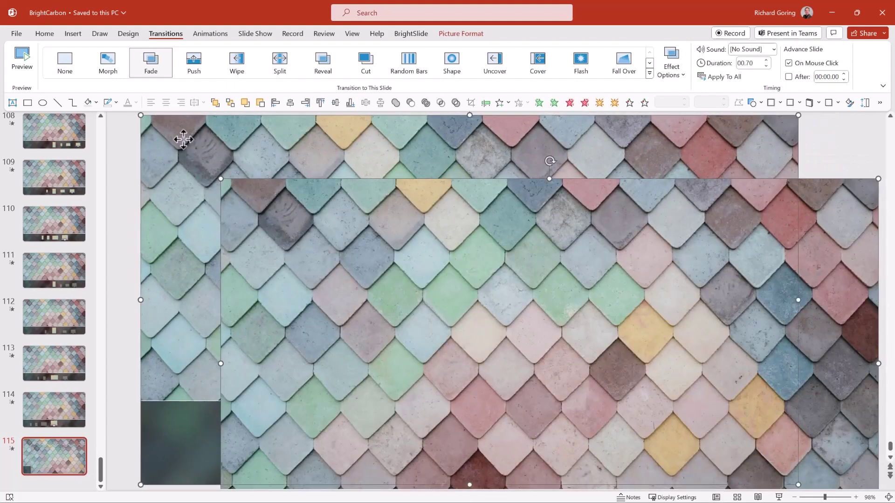
left_click(320, 103)
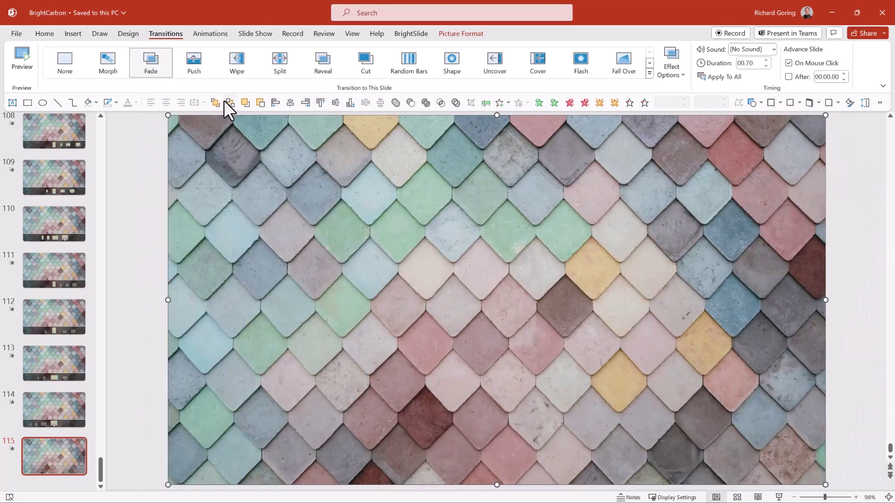
left_click(225, 103)
key("Escape")
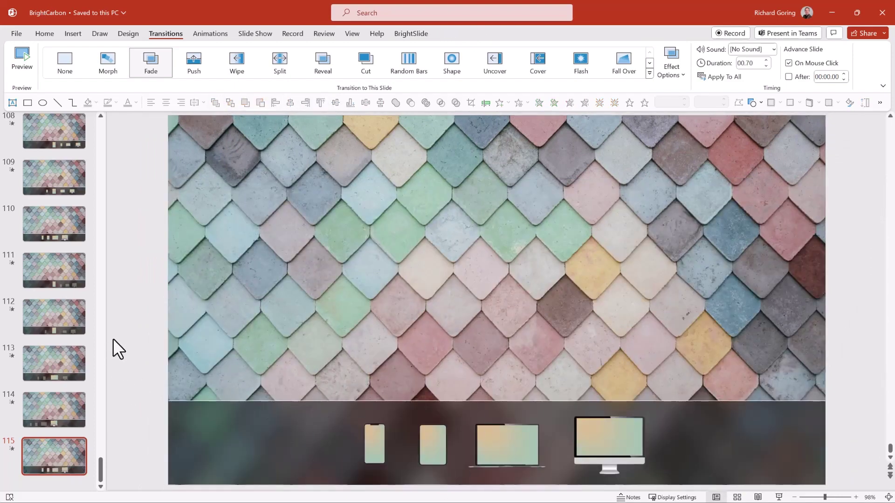
Step: Crop the tiled-photo copy to a 3.33" × 2.01" portrait piece and outline it in red
left_click(210, 221)
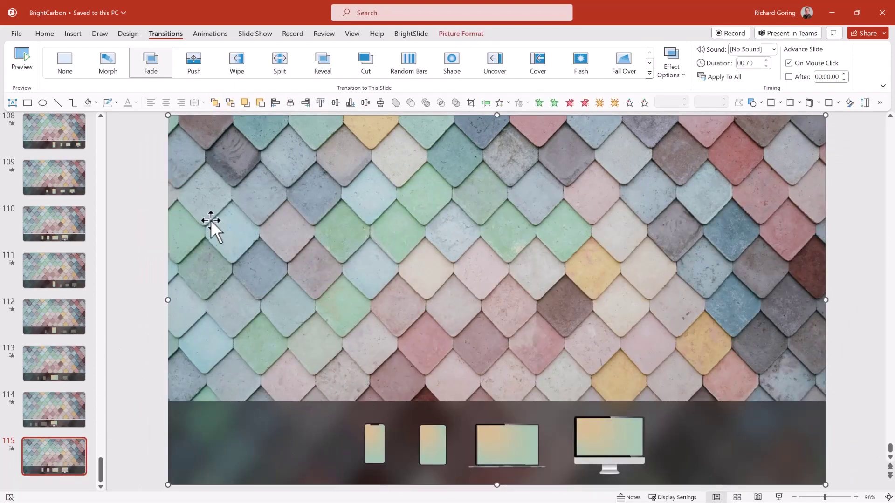
left_click(471, 101)
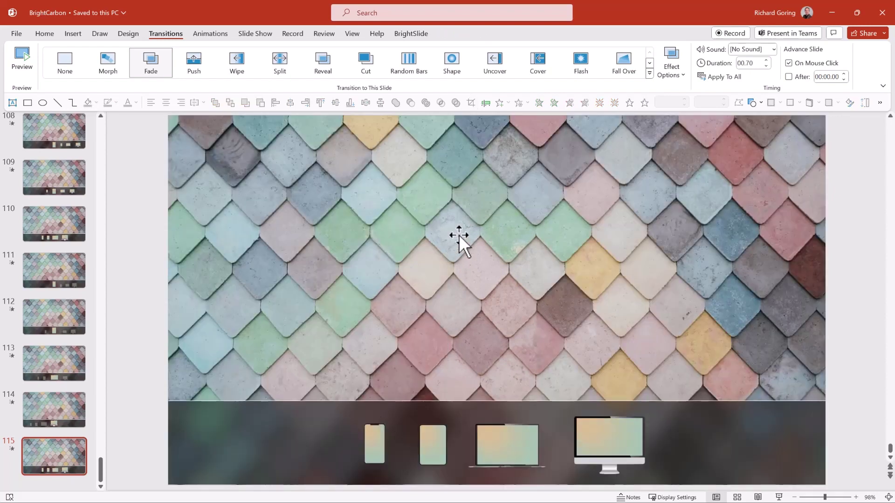
left_click(458, 234)
left_click(116, 102)
left_click(154, 161)
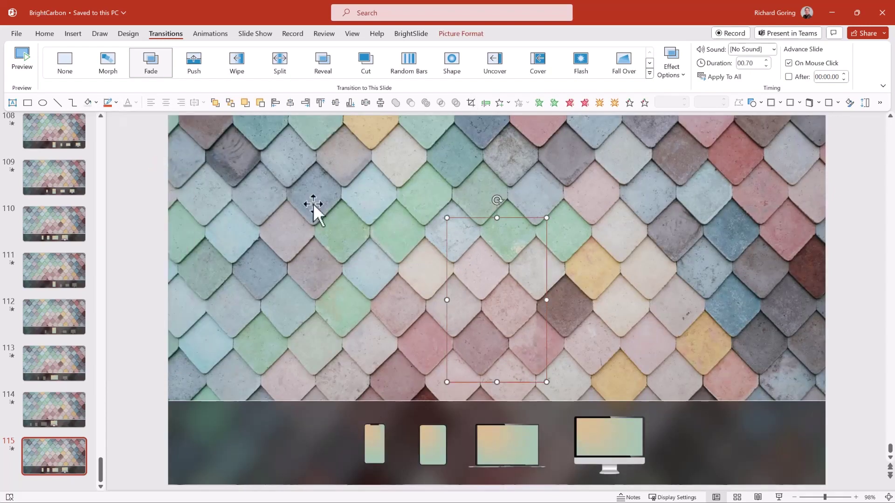
key("Escape")
left_click_drag(483, 366, 207, 254)
key("ctrl+z")
Step: Crop the photo piece to a Rounded Rectangle shape and adjust its corner radius
left_click(462, 33)
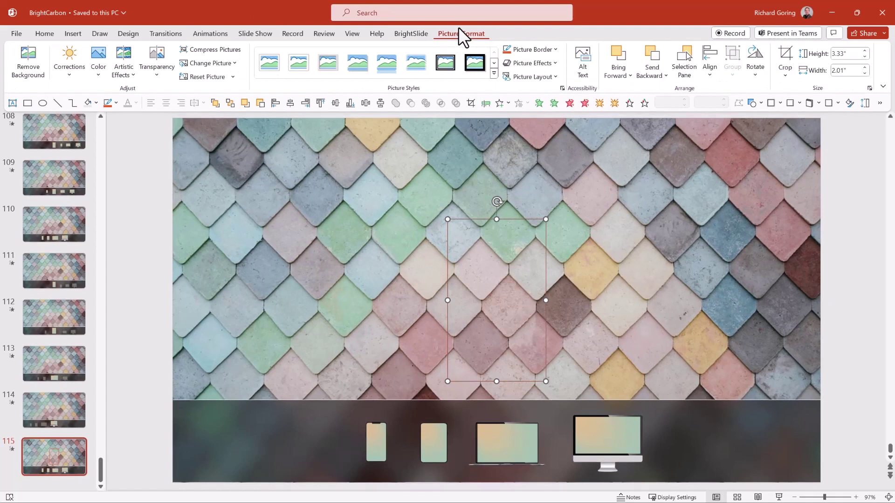
left_click(785, 73)
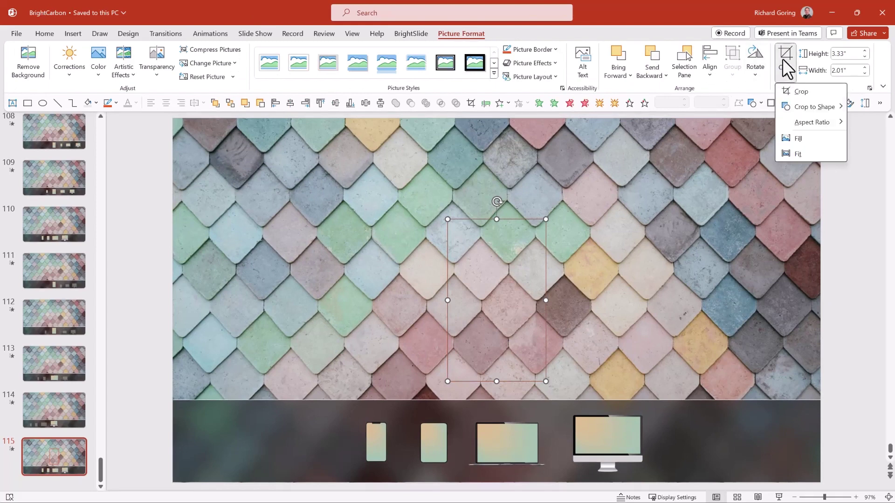
mouse_move(819, 107)
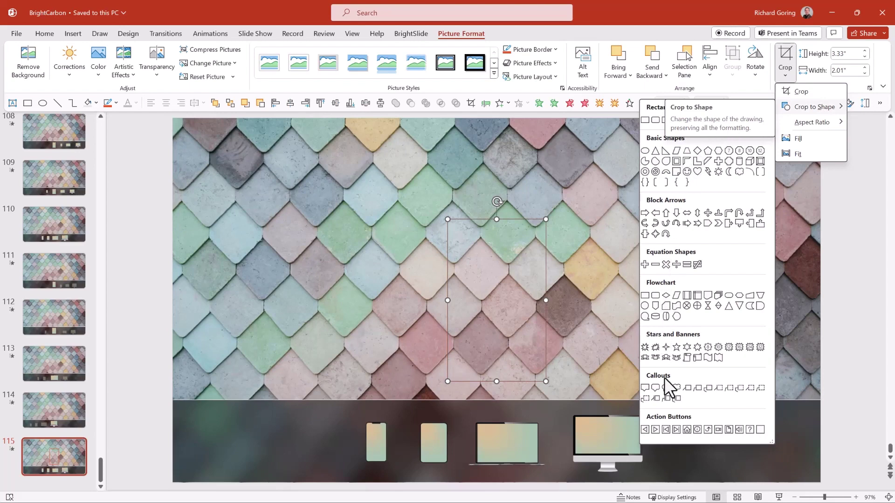
left_click(654, 119)
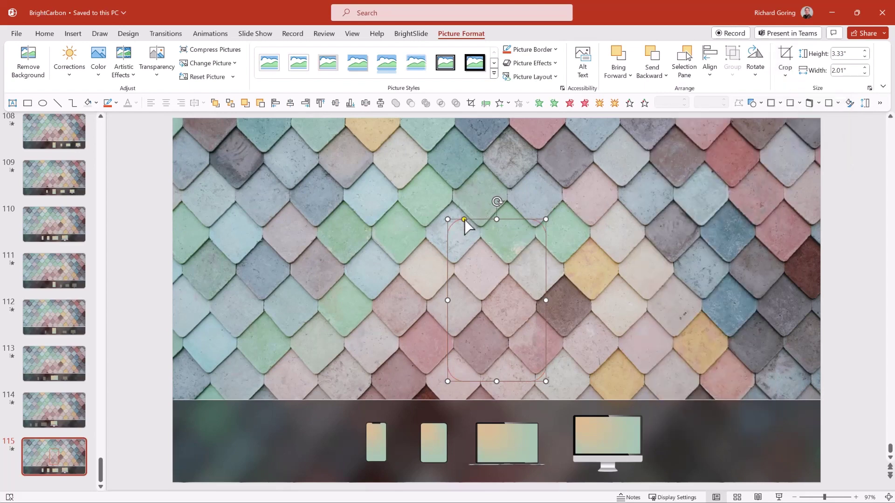
left_click_drag(464, 219, 455, 217)
key("Escape")
left_click(480, 223)
Step: Add an outer shadow preset to the rounded piece and remove its red outline
left_click(539, 64)
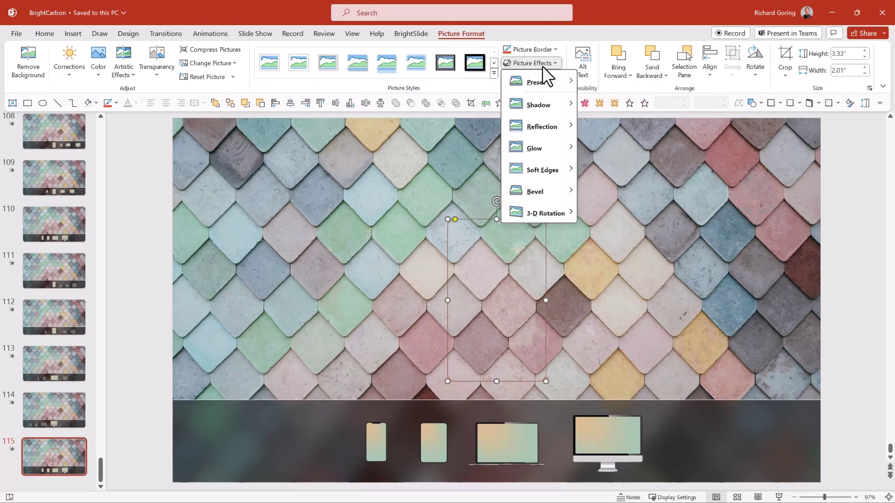
mouse_move(556, 105)
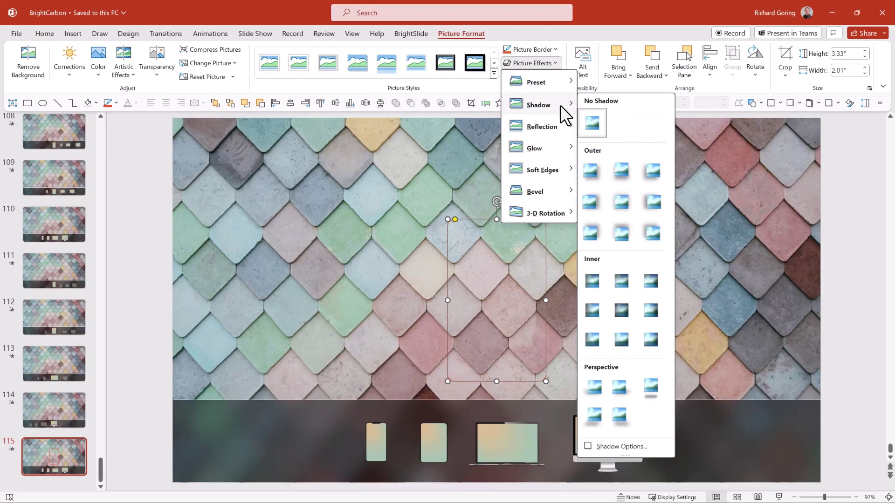
left_click(621, 197)
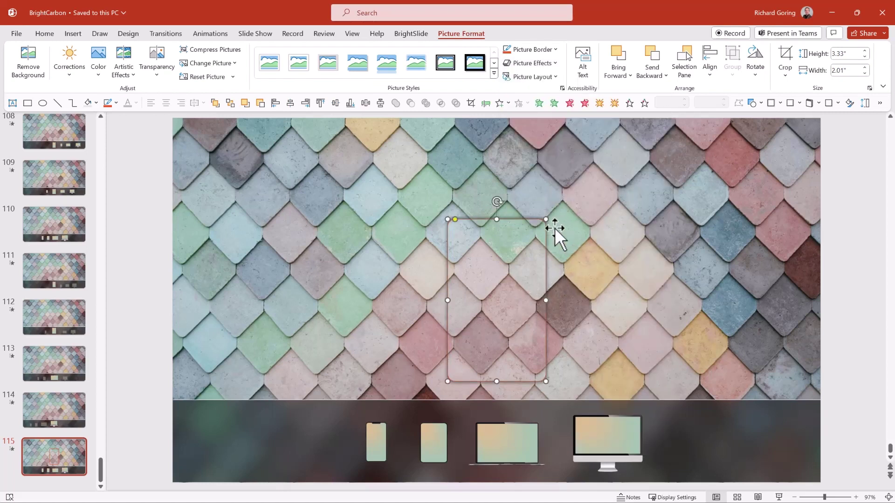
left_click(114, 101)
left_click(128, 266)
left_click(127, 256)
left_click(485, 256)
Step: Apply the Blur artistic effect so the panel looks like frosted glass
left_click(125, 72)
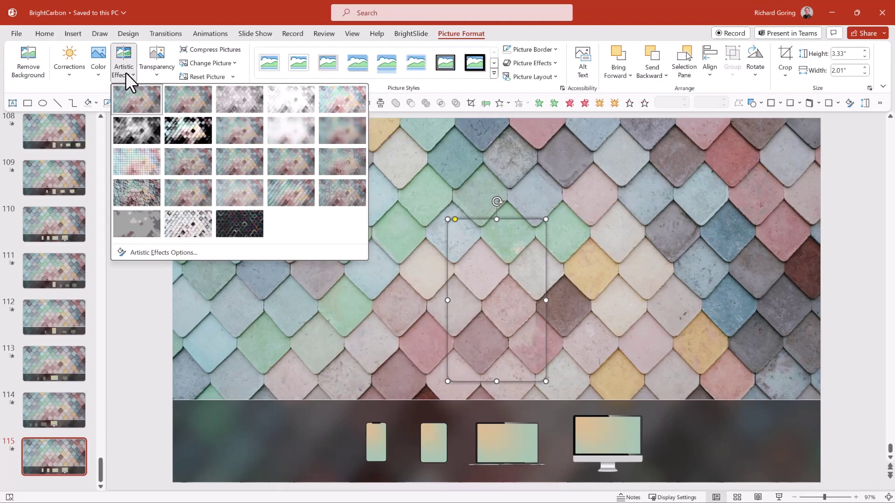
left_click(336, 130)
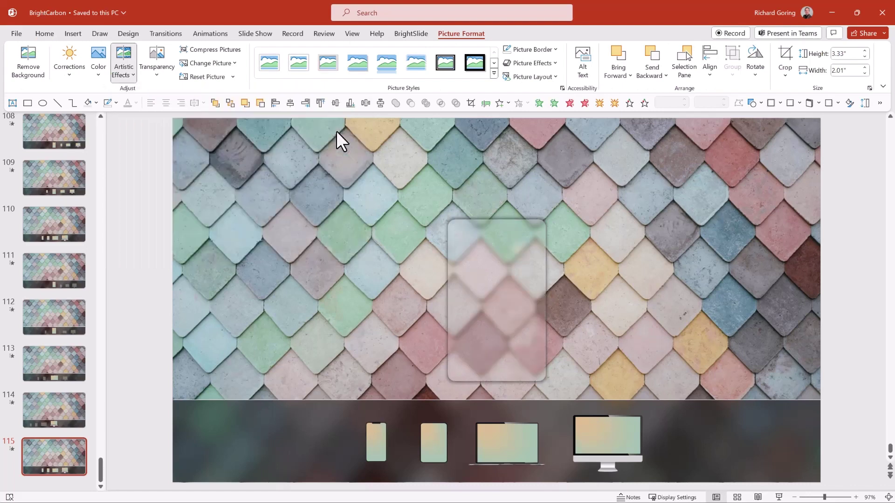
left_click(131, 410)
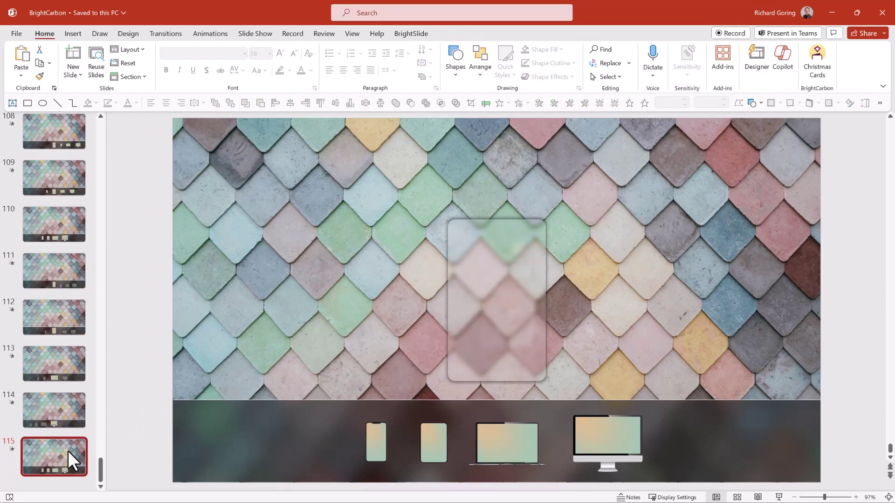
Step: Duplicate the slide twice, creating slides 116 and 117
key("ctrl+d")
key("ctrl+d")
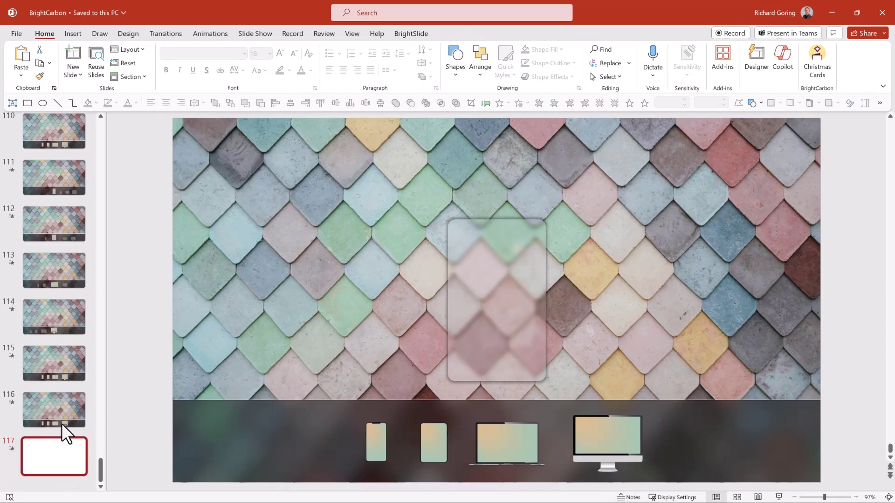
left_click(49, 404)
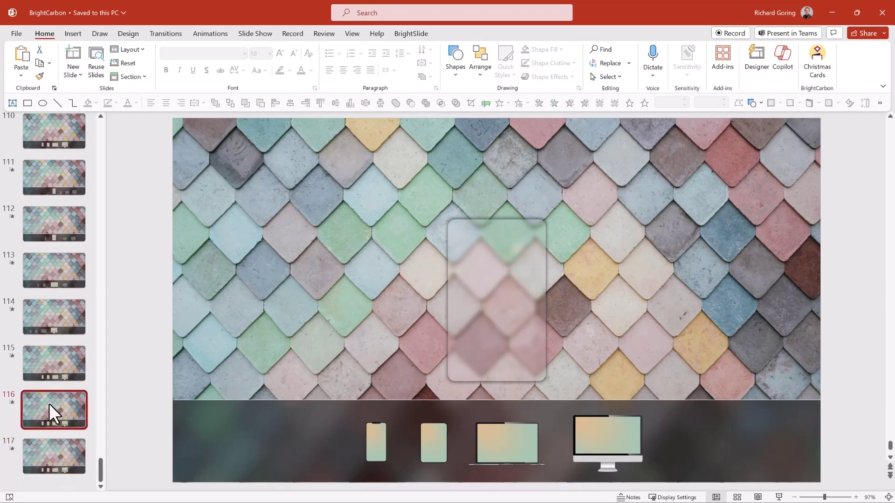
left_click(516, 287)
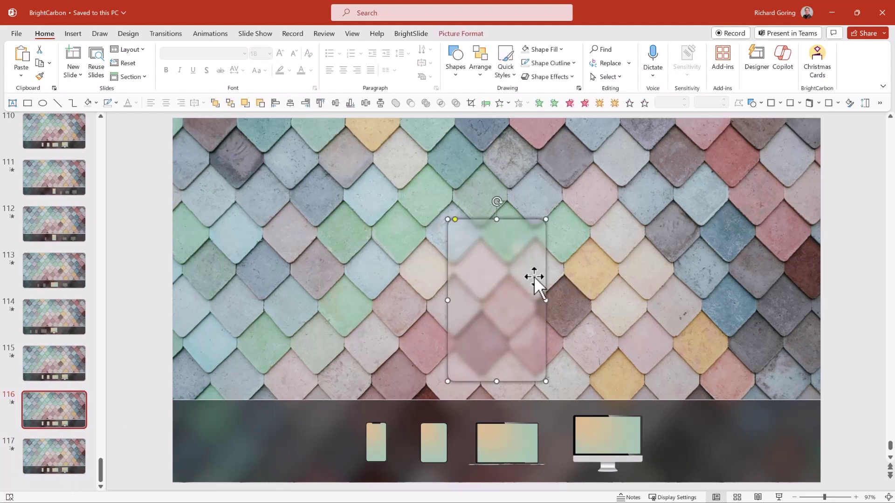
Step: On slide 117, re-crop the glass panel taller so it extends down into the device bar
left_click(60, 453)
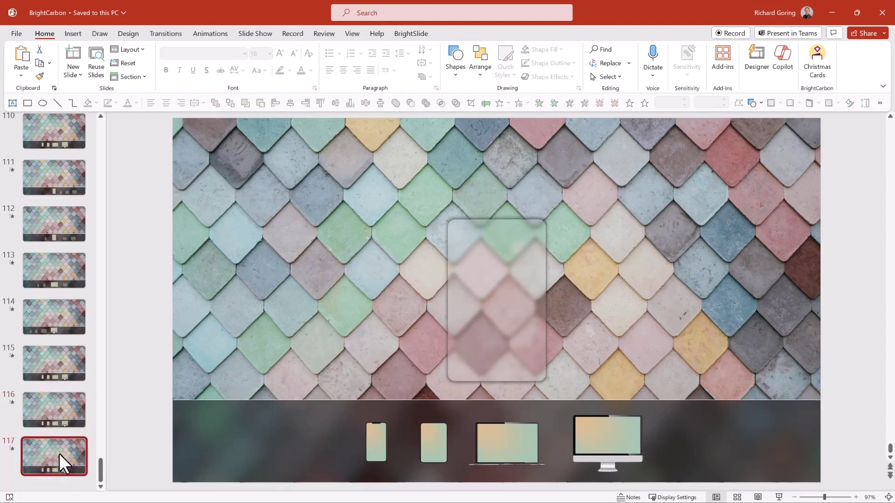
left_click(491, 237)
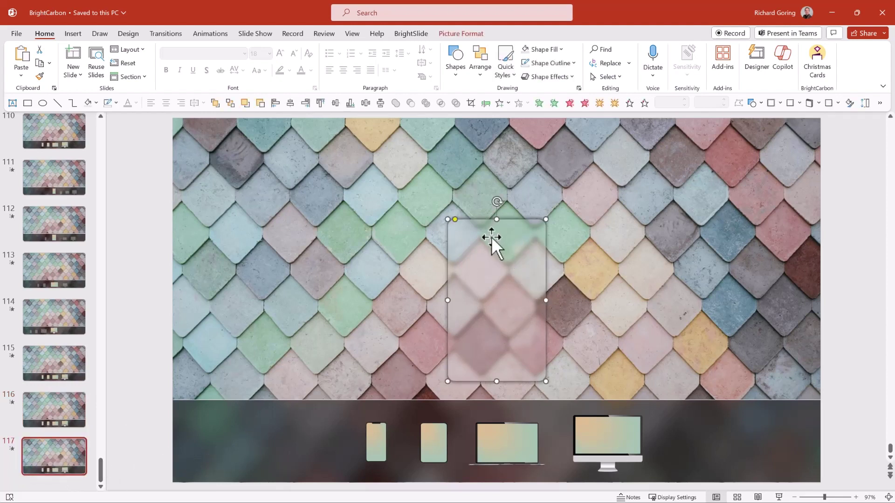
left_click(470, 102)
left_click_drag(546, 300, 602, 301)
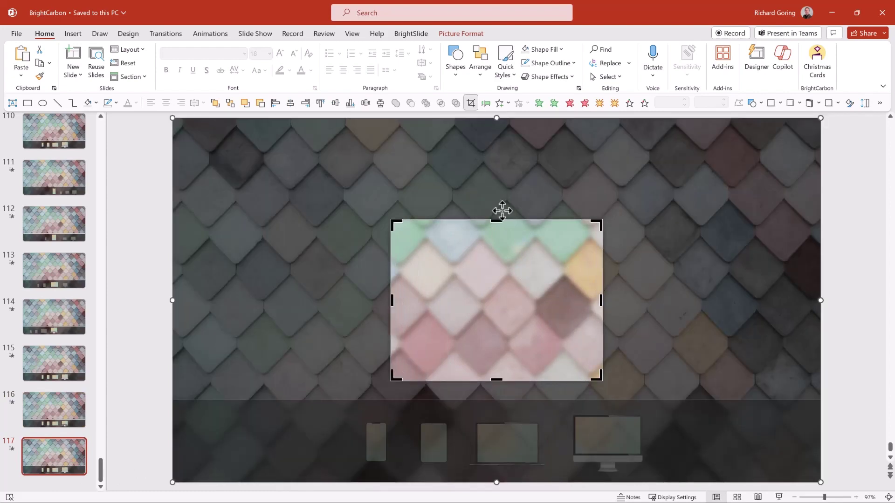
left_click_drag(496, 217, 496, 212)
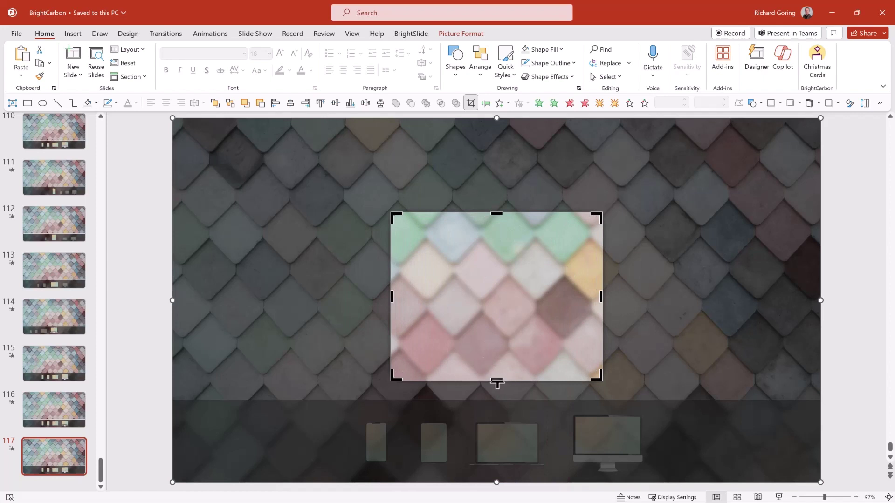
left_click_drag(497, 382, 498, 421)
left_click_drag(602, 308, 577, 319)
key("Escape")
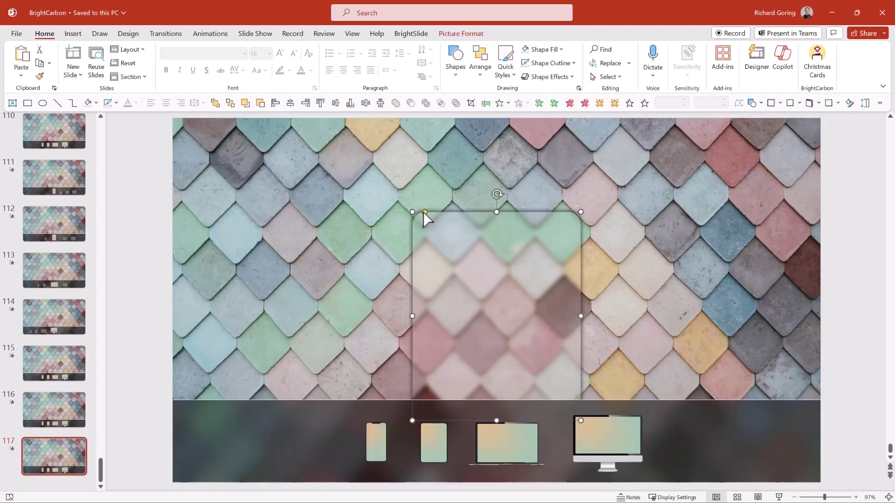
key("Escape")
left_click(423, 234)
left_click(164, 33)
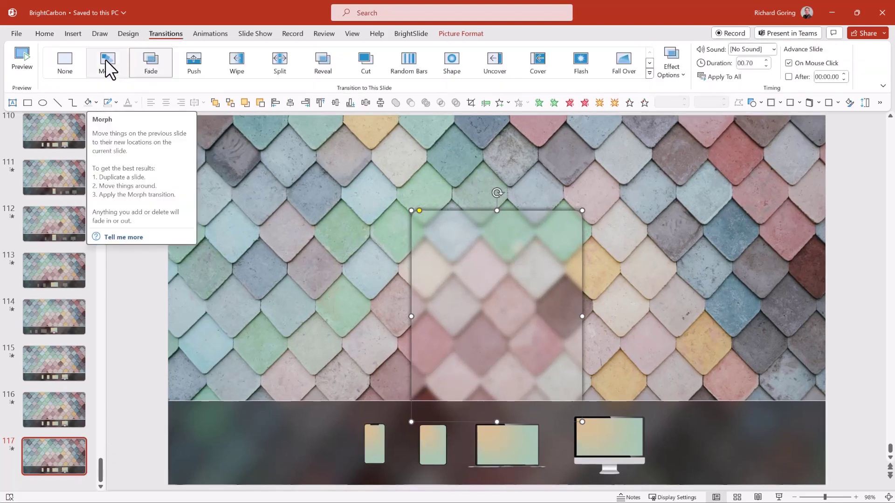
Step: Apply Morph to slide 117 and move slide 115's glass panel below the slide
left_click(106, 61)
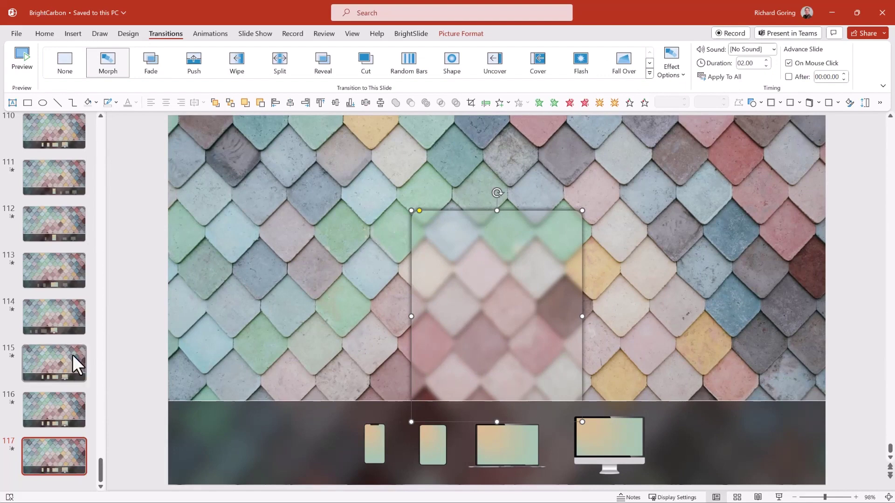
left_click(57, 360)
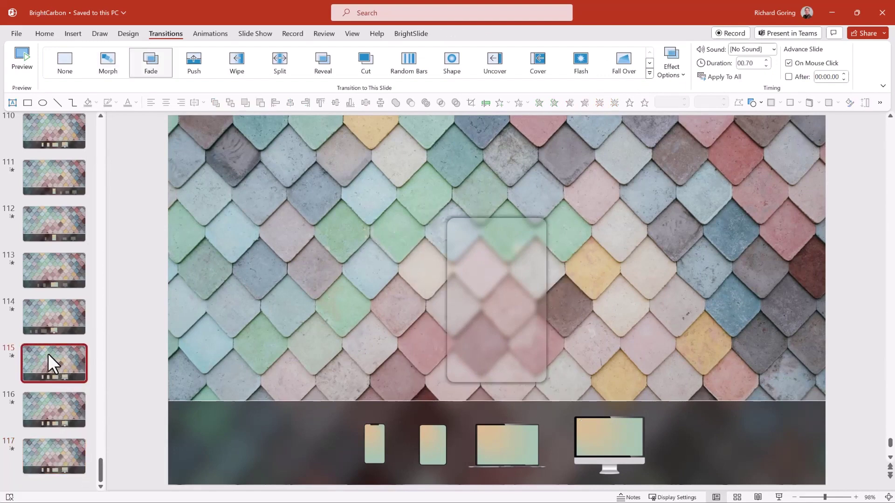
left_click(517, 249)
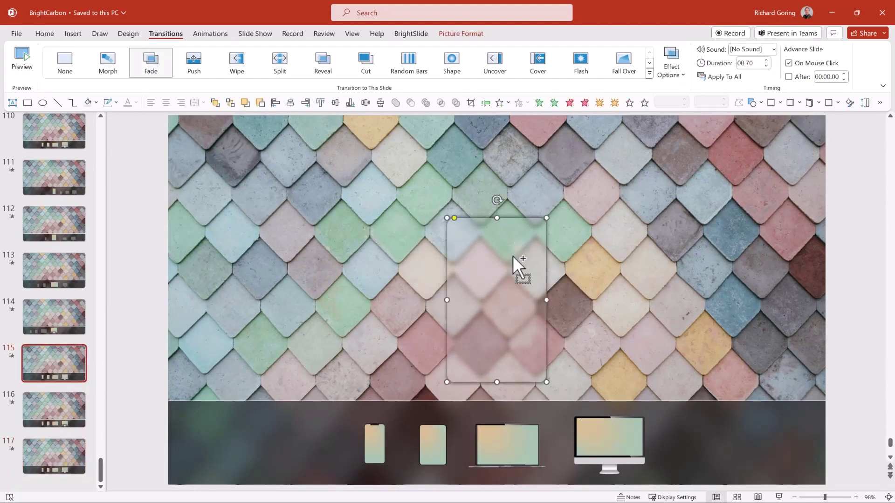
scroll(513, 261, "down", 5)
left_click_drag(508, 260, 503, 413)
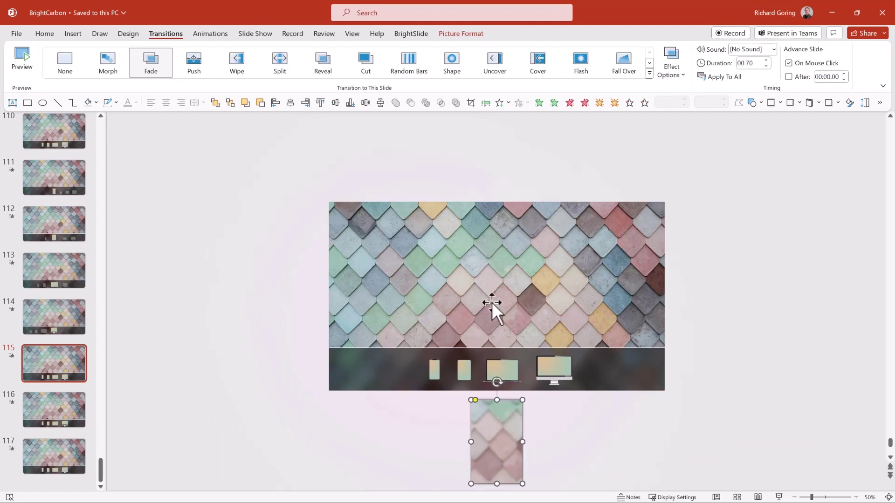
Step: Give slide 116 a Morph transition, then return to slide 115
left_click(54, 400)
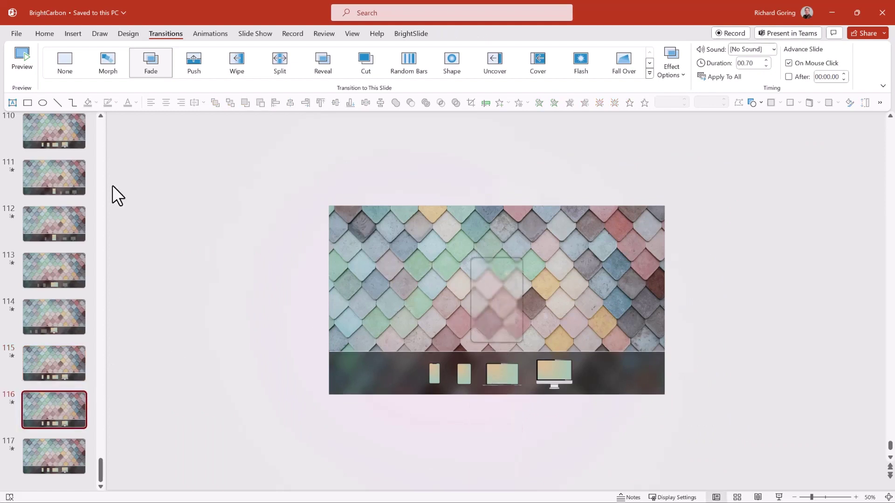
left_click(111, 65)
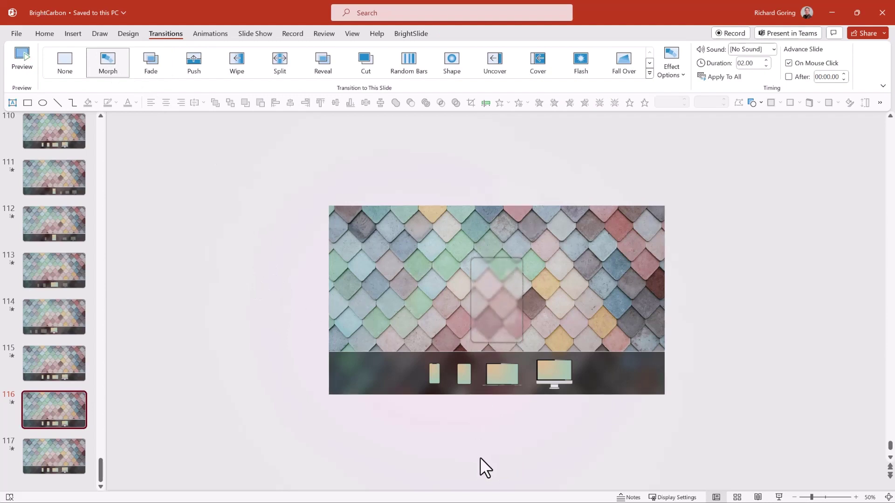
left_click(71, 371)
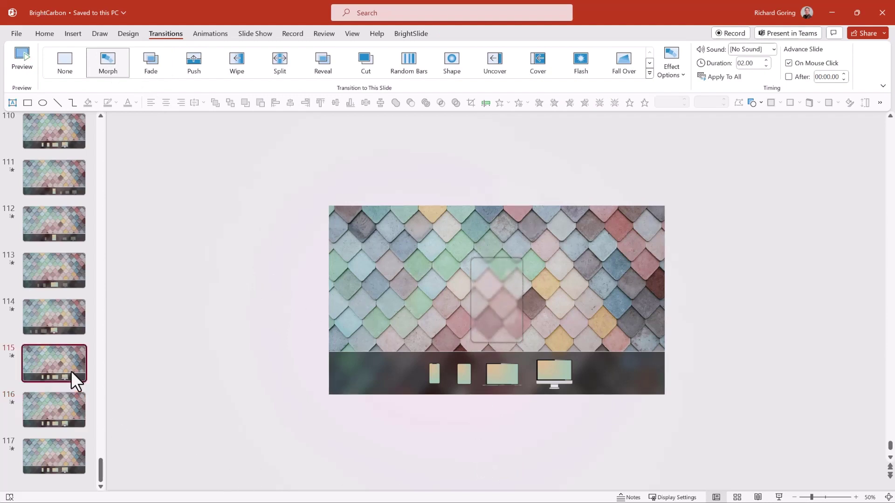
Step: Crop the off-slide glass panel to slide its image upward, then fit the slide to the window
left_click(495, 422)
scroll(499, 432, "up", 2)
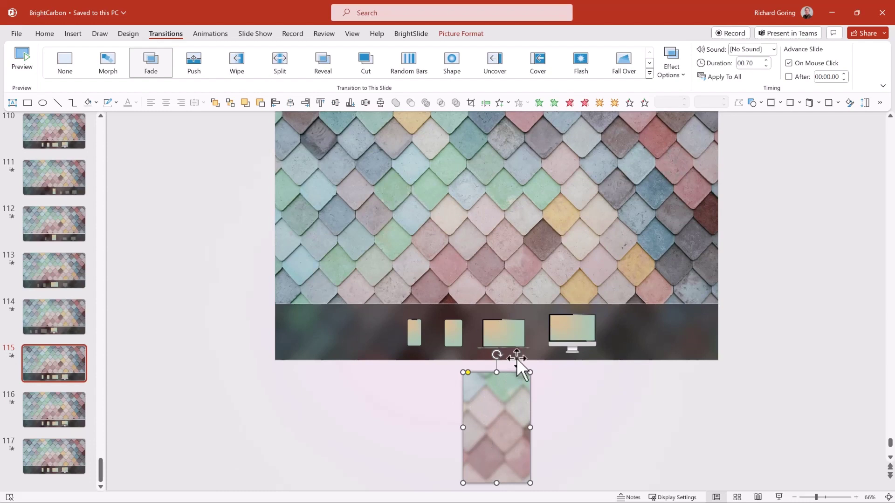
left_click(471, 102)
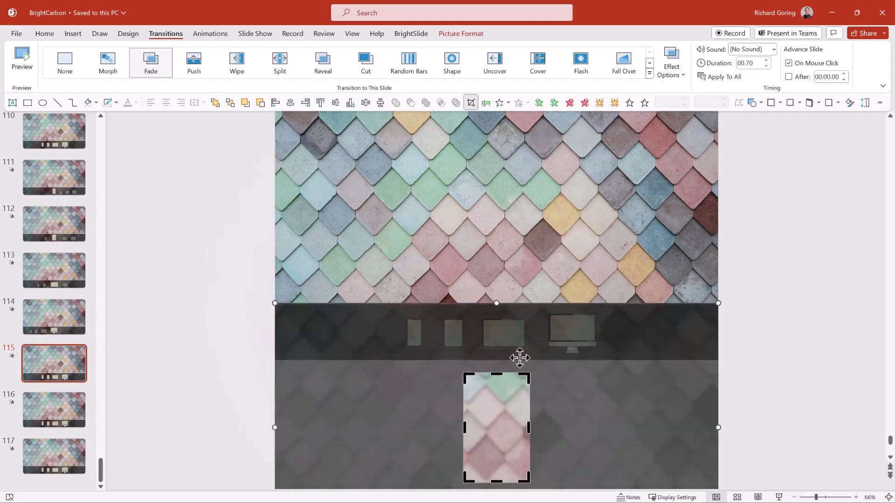
left_click_drag(625, 441, 627, 258)
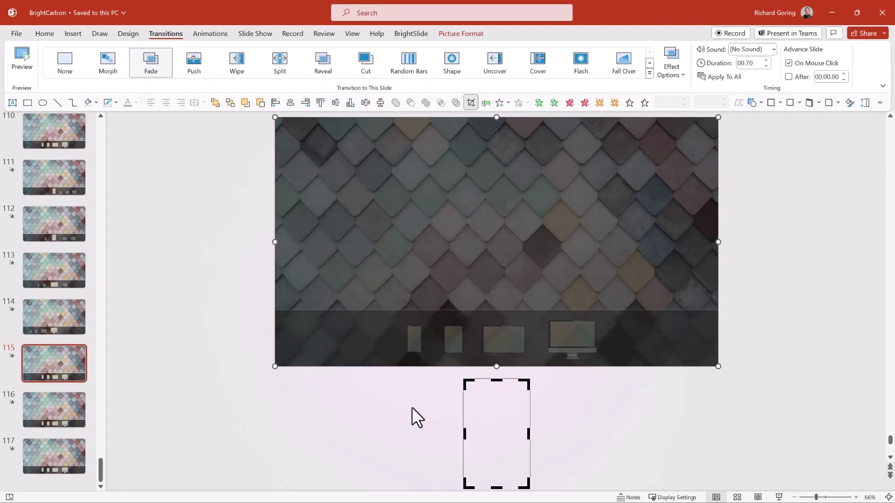
left_click(403, 410)
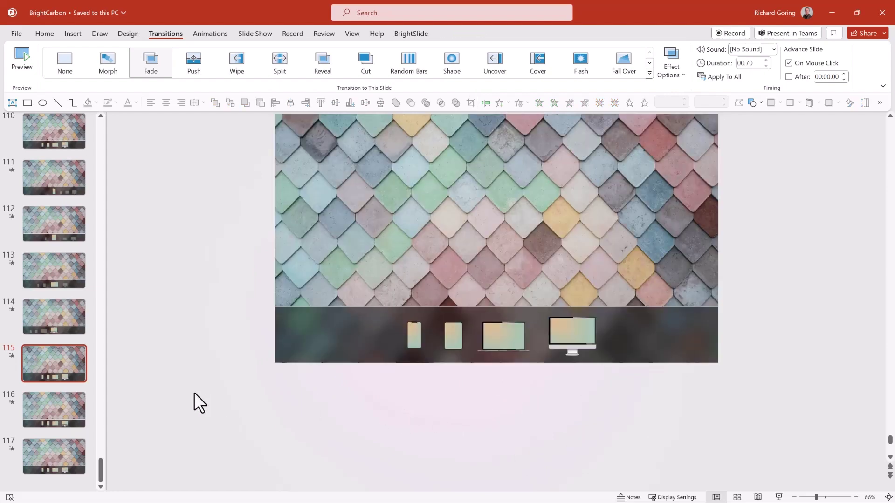
left_click(889, 497)
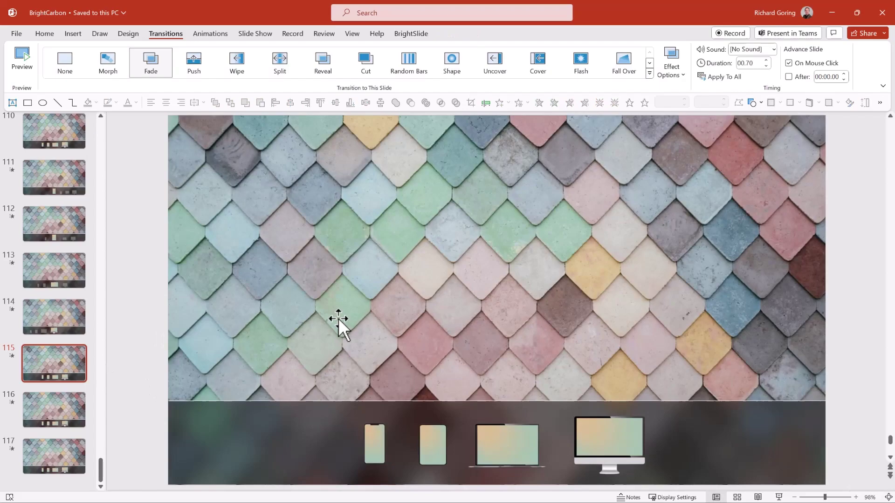
Step: Run the slide show from slide 115 with Shift+F5 to preview the Morph transitions
key("shift+F5")
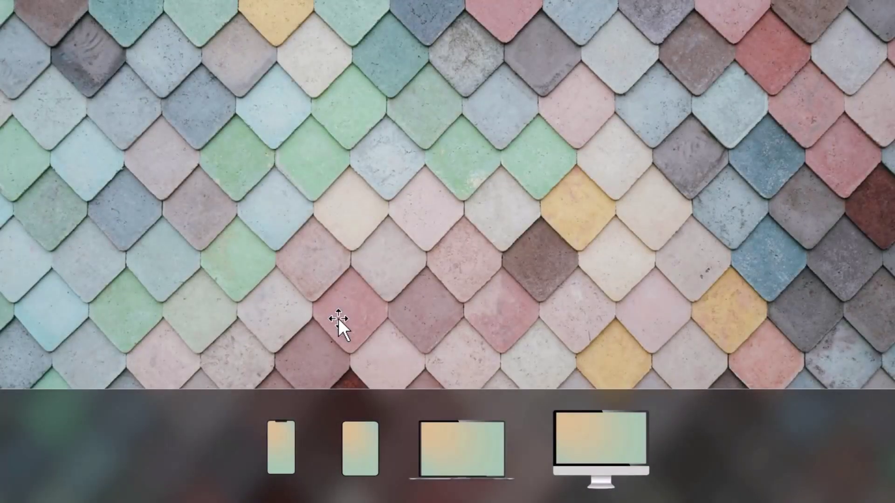